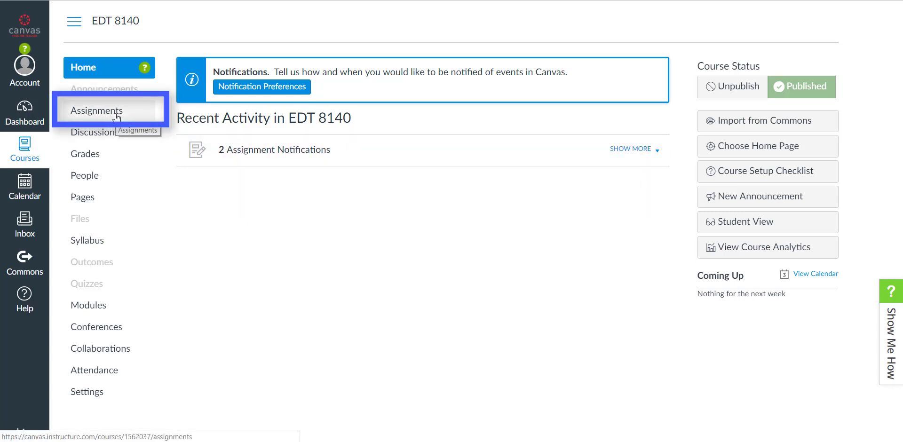
- Open the course's assignments and add an assignment group named "Initial Reflection"
click(116, 113)
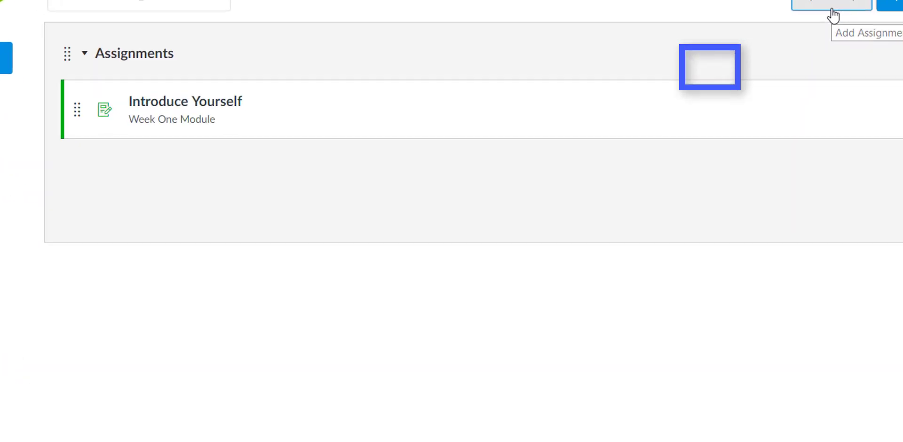
click(832, 6)
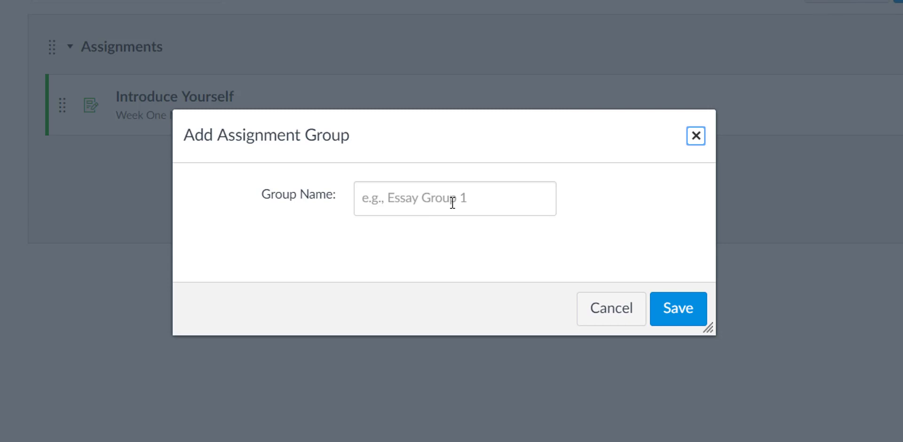
click(452, 202)
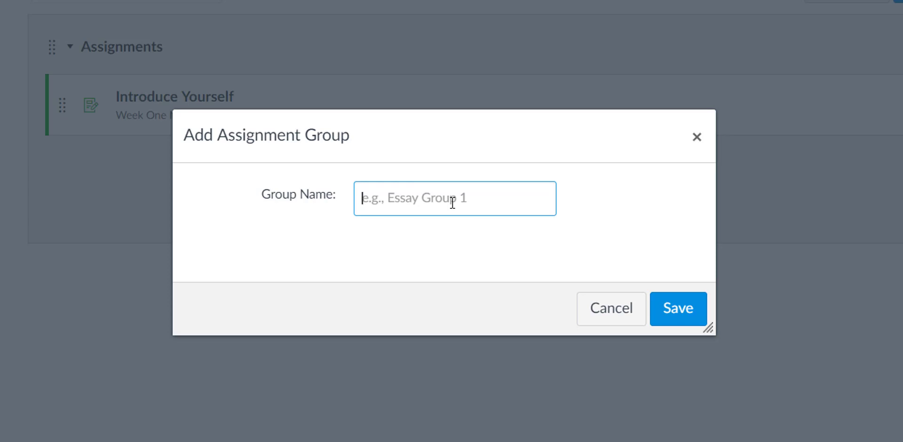
text(Init)
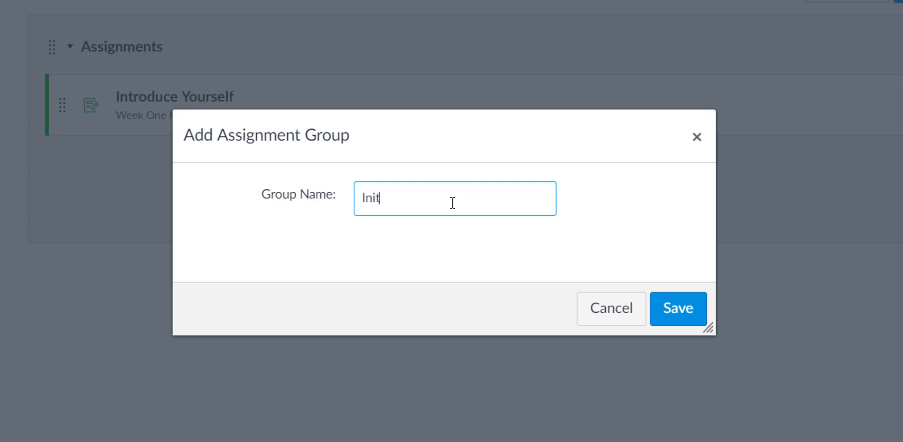
text(ial Reflection)
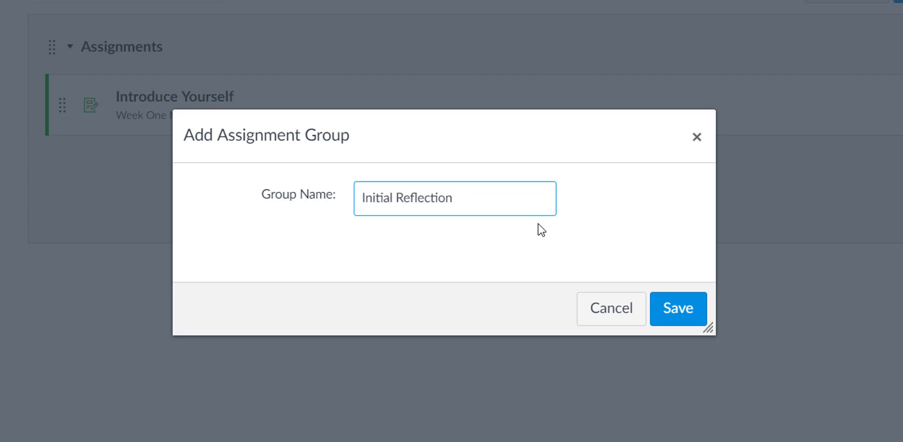
click(672, 313)
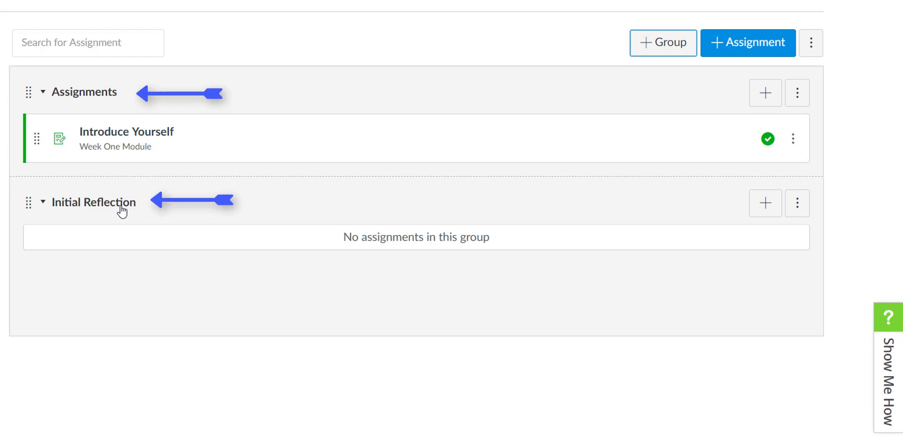
- Add another assignment group named "Informal Writing"
click(664, 44)
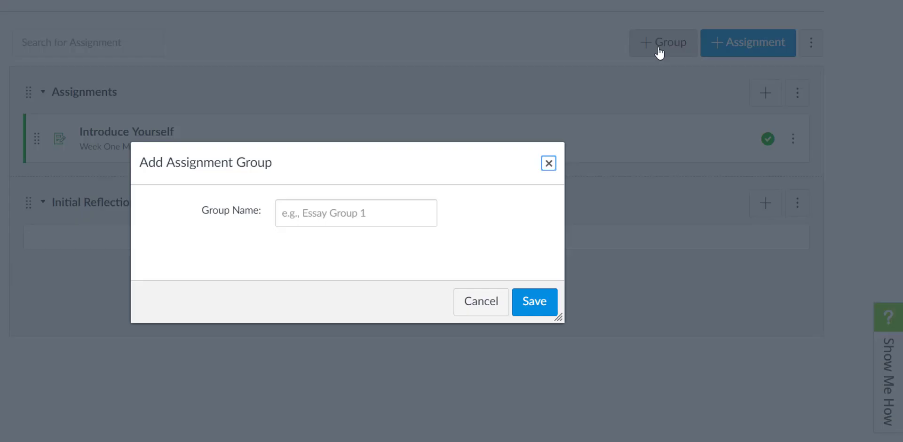
click(352, 213)
text(Inf)
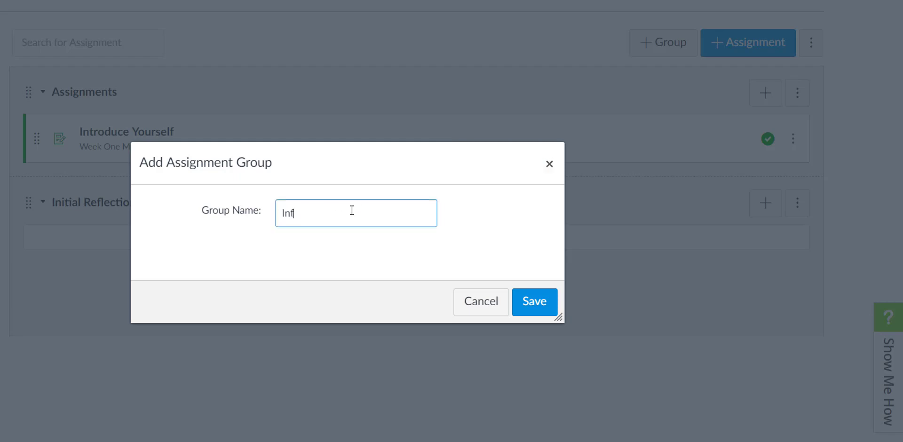
text(ormal Writing)
click(539, 303)
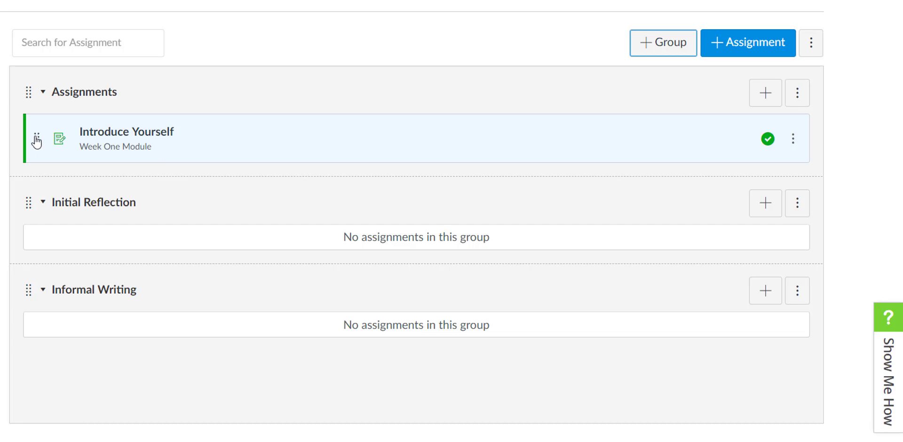
- Move the Introduce Yourself assignment into the Informal Writing group and delete the default Assignments group
drag(40, 137, 39, 318)
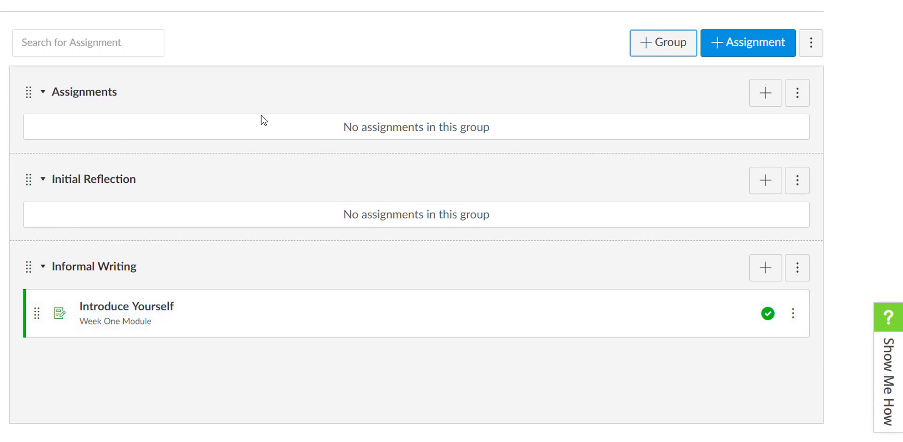
click(799, 94)
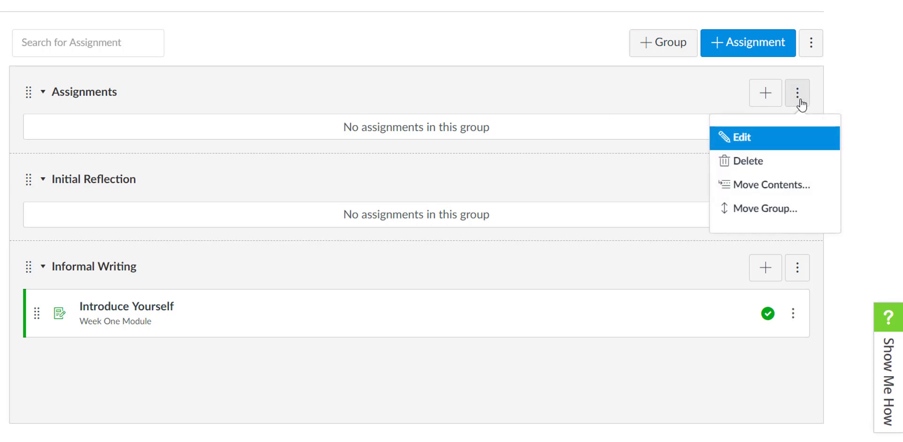
click(750, 166)
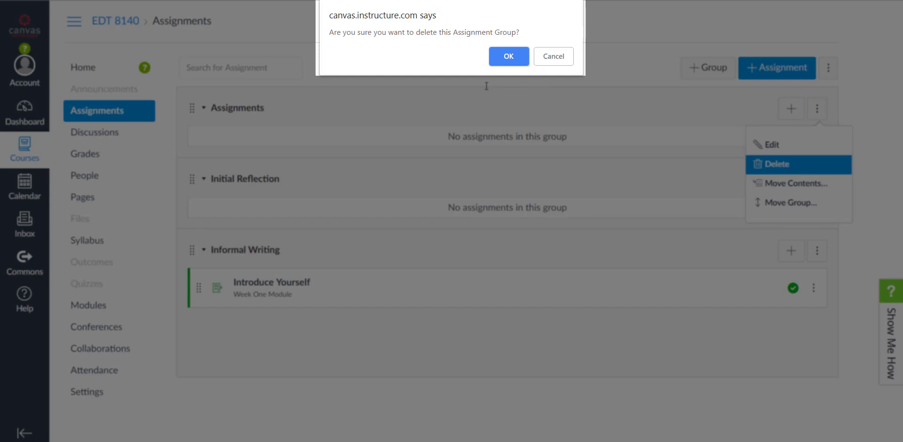
click(510, 60)
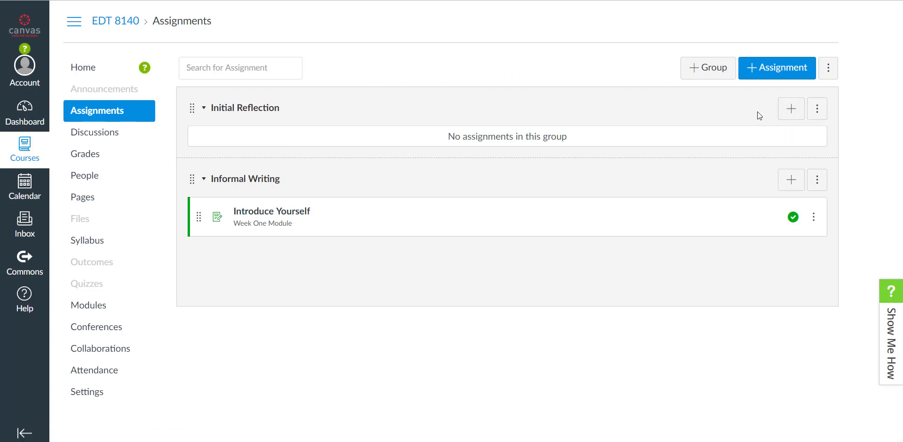
- Start a new assignment in the Initial Reflection group and name it "Initial Reflection Rough Draft"
click(788, 109)
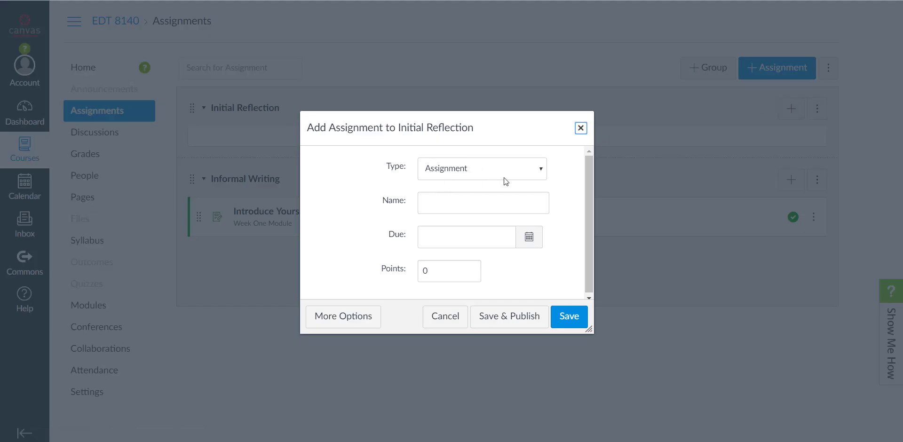
click(443, 203)
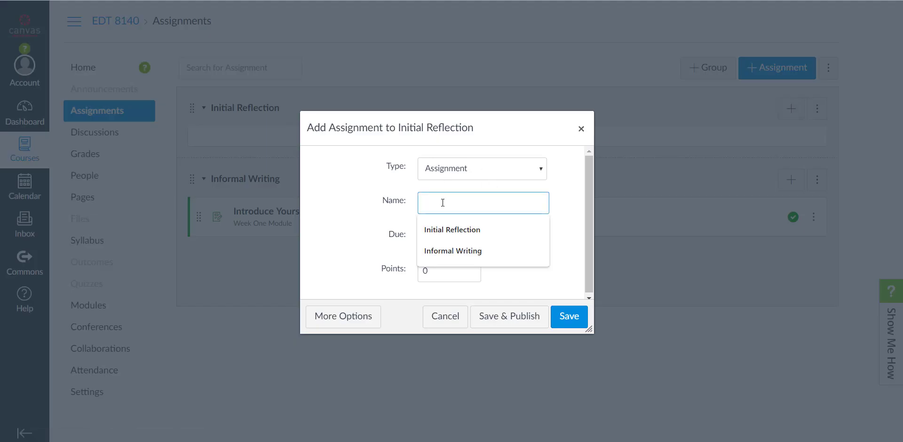
text(Inf)
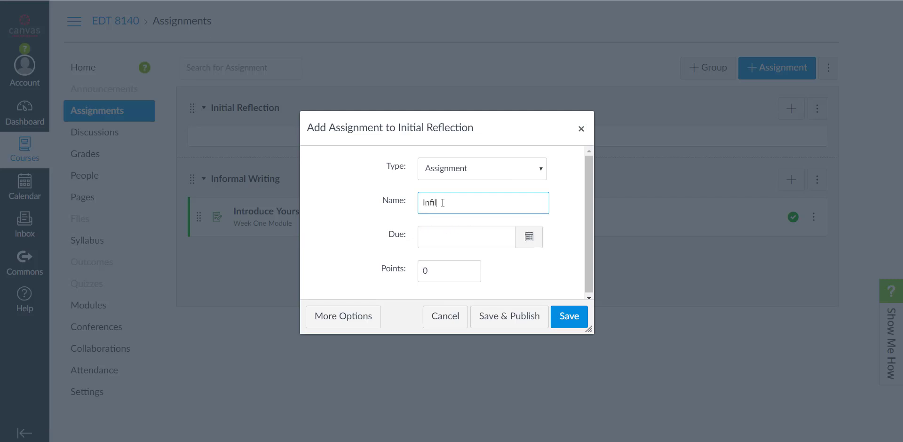
key(BackSpace)
text(itial)
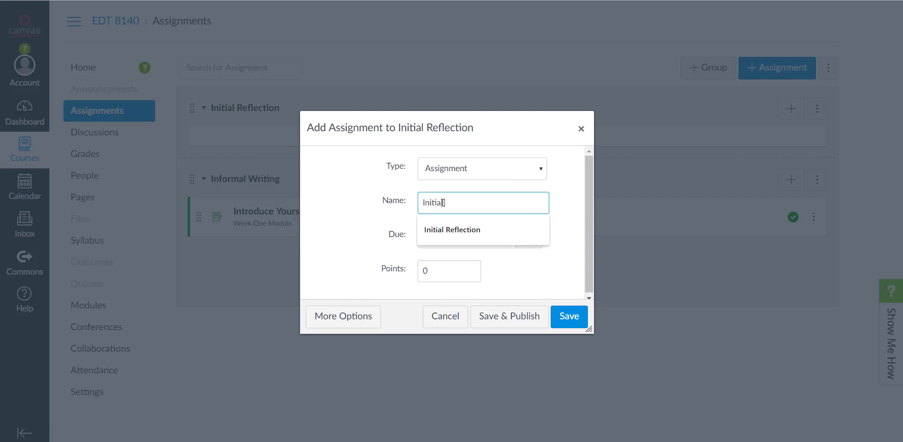
text( Reflection Rou)
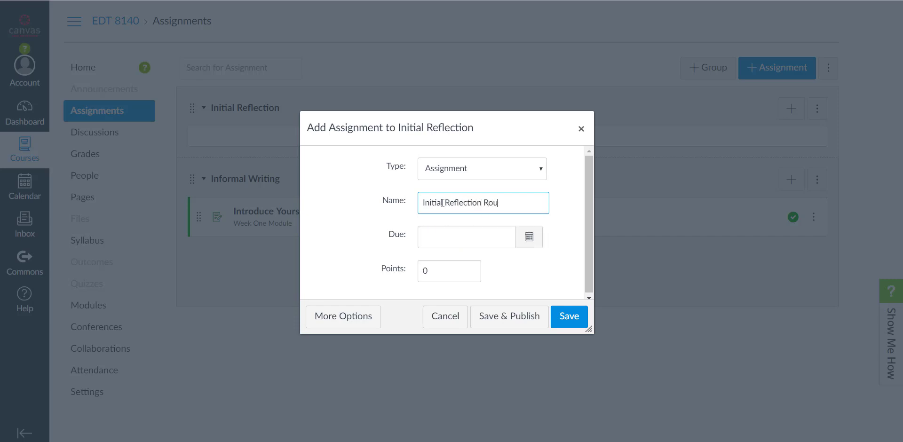
text(gh Draft)
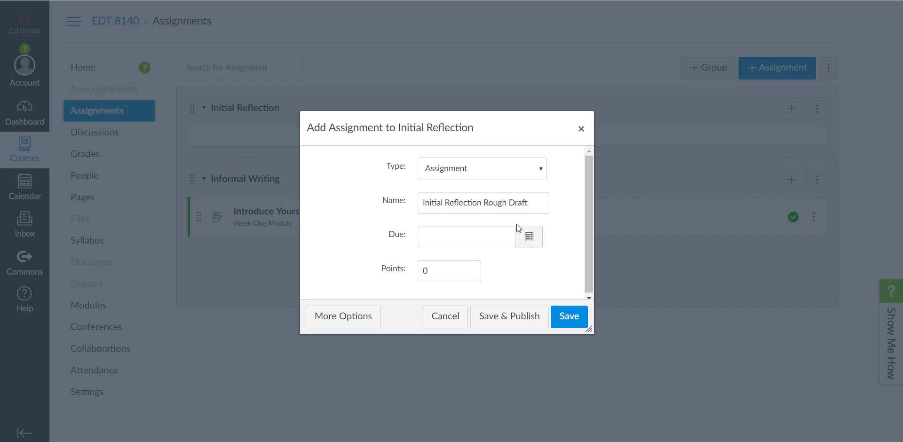
- Set the new assignment's due date to Mar 29, 2019 and its points to 50
click(529, 236)
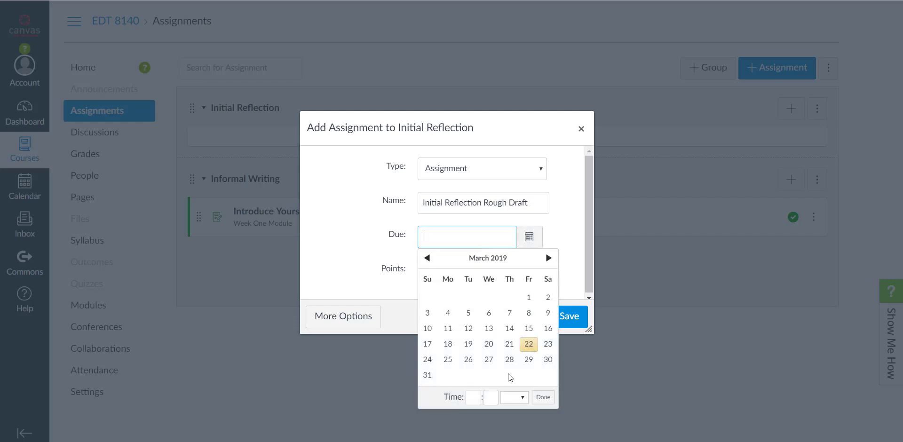
click(528, 363)
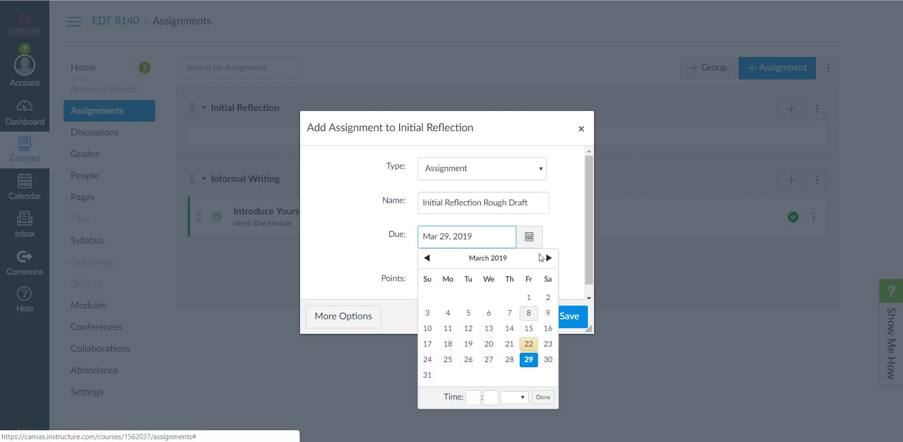
click(565, 225)
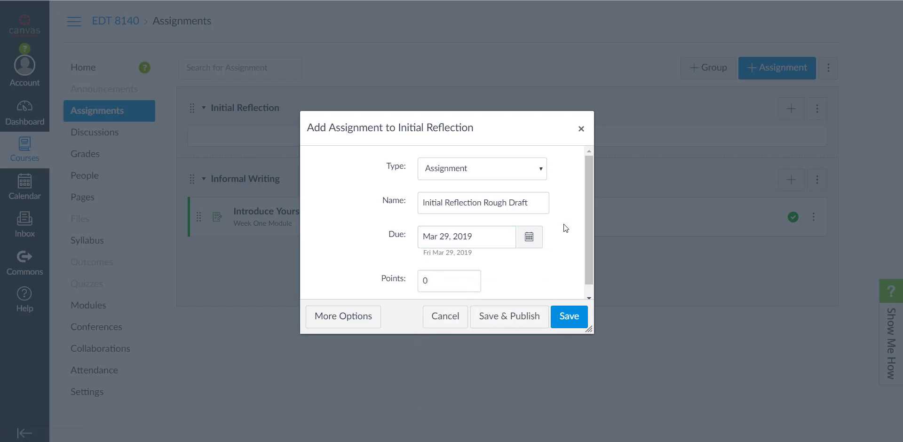
click(441, 283)
text(50)
- In the assignment's full options, set the submission type to Online and allow Text Entry and File Uploads
click(361, 321)
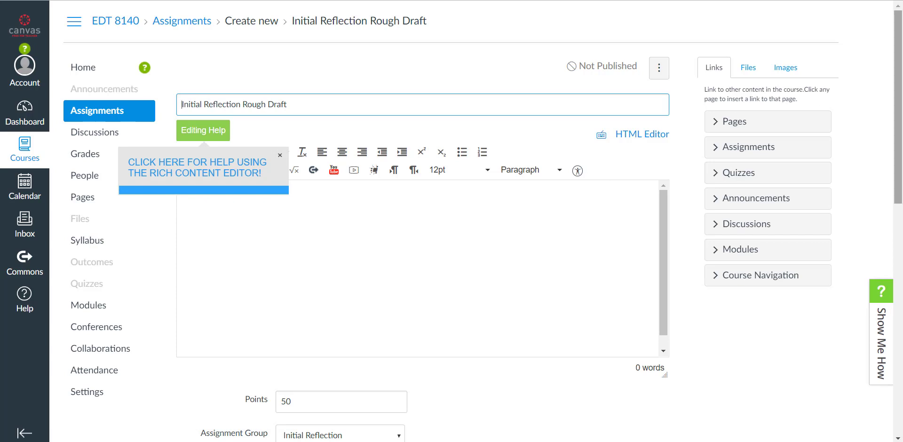
drag(899, 128, 902, 256)
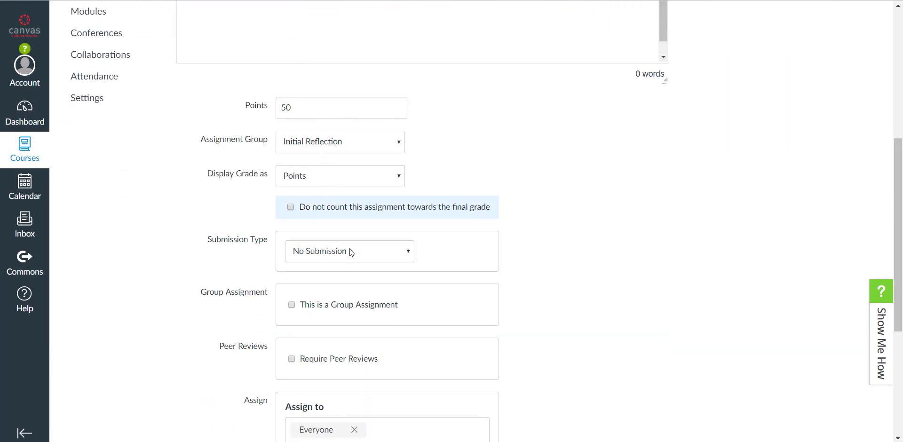
click(392, 260)
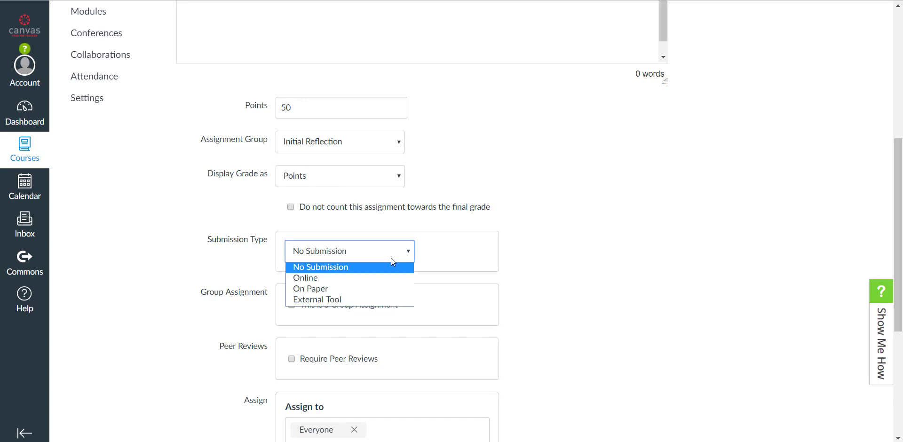
click(374, 279)
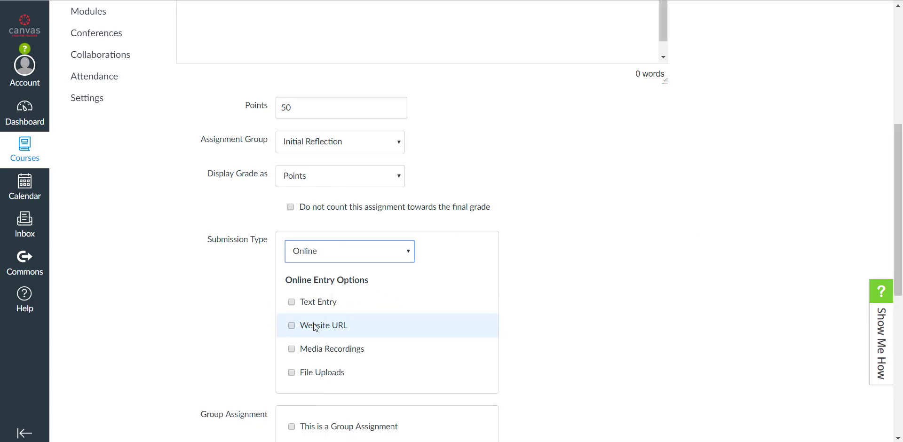
click(291, 301)
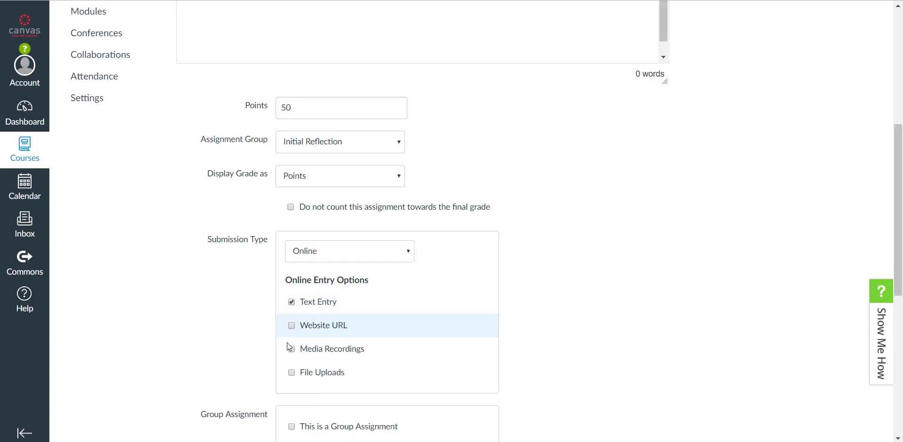
click(292, 372)
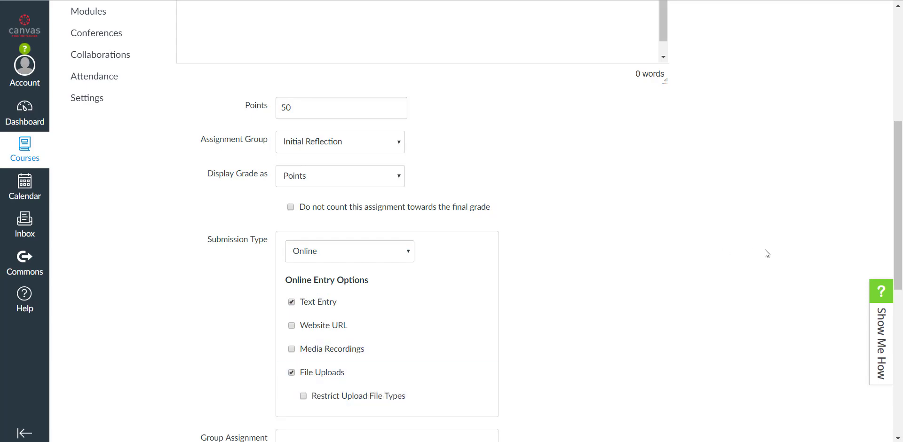
- Require peer reviews for the assignment, assigned automatically with 3 reviews per user
drag(901, 244, 901, 371)
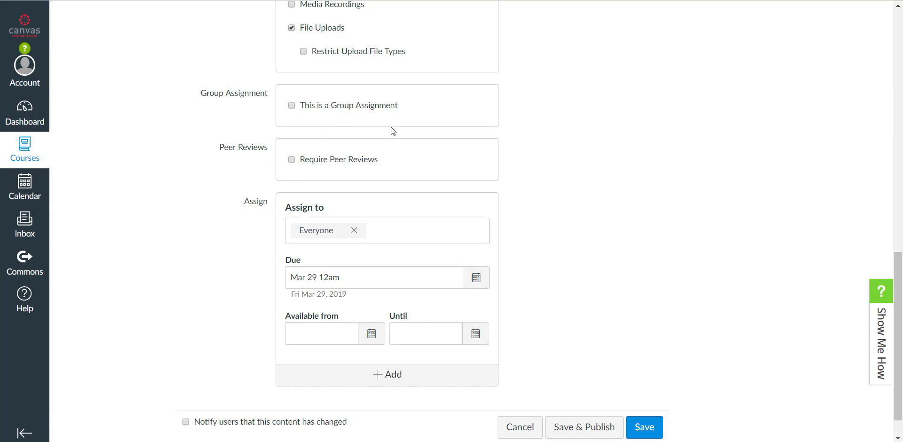
click(291, 161)
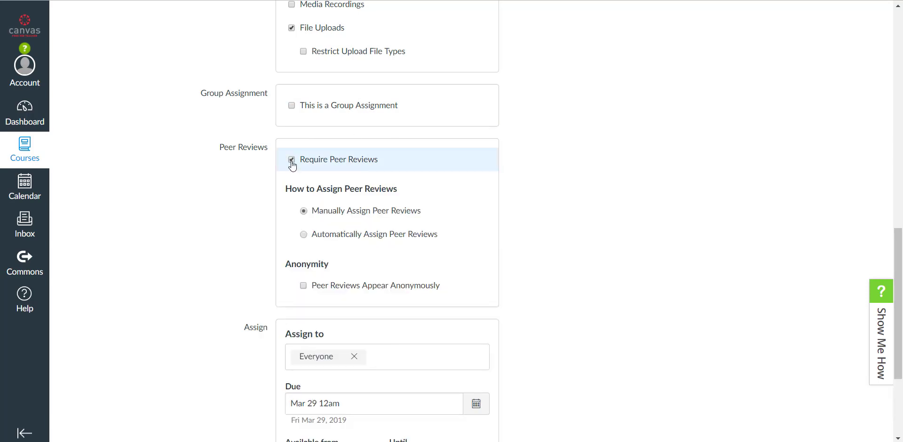
click(304, 235)
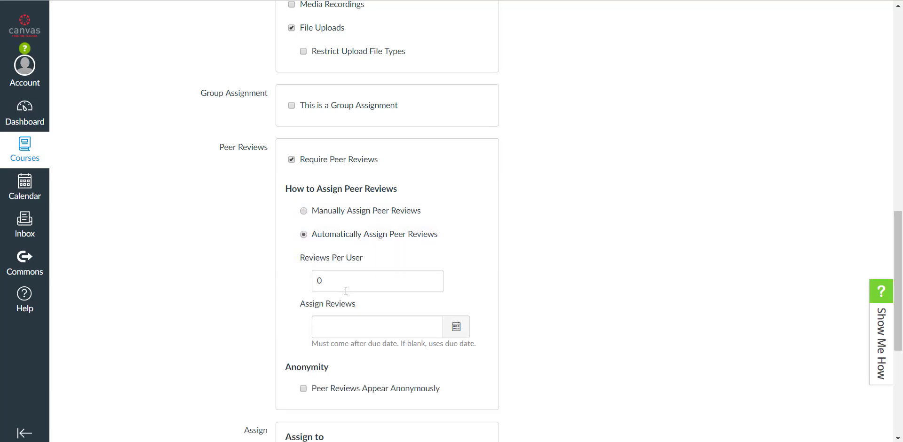
drag(348, 288, 250, 291)
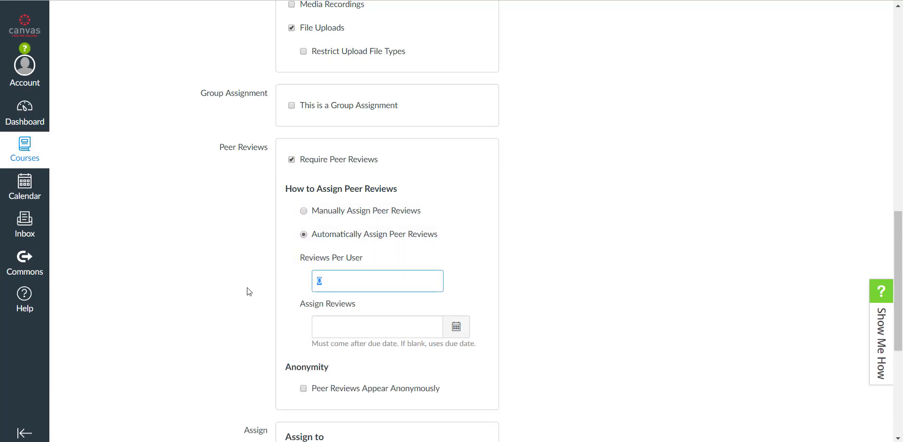
text(3)
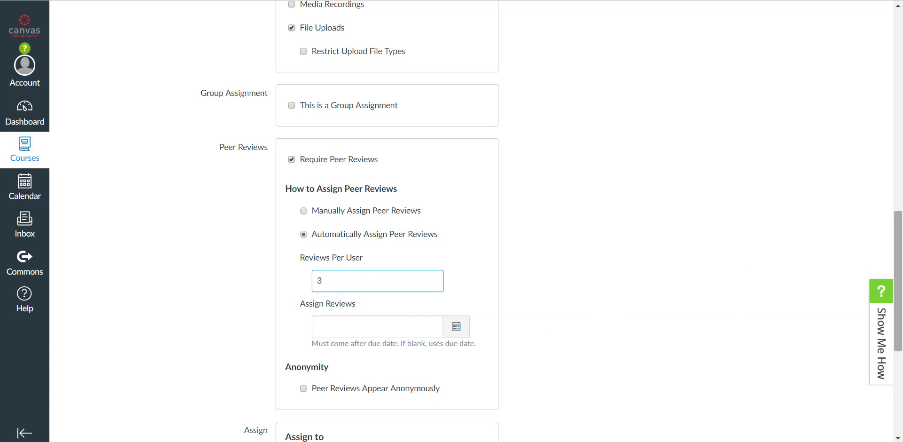
drag(898, 280, 898, 312)
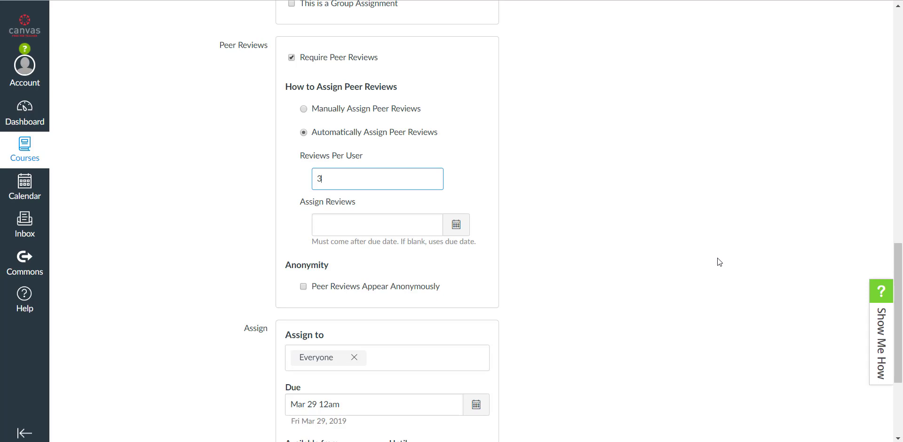
scroll(370, 183, down, 2)
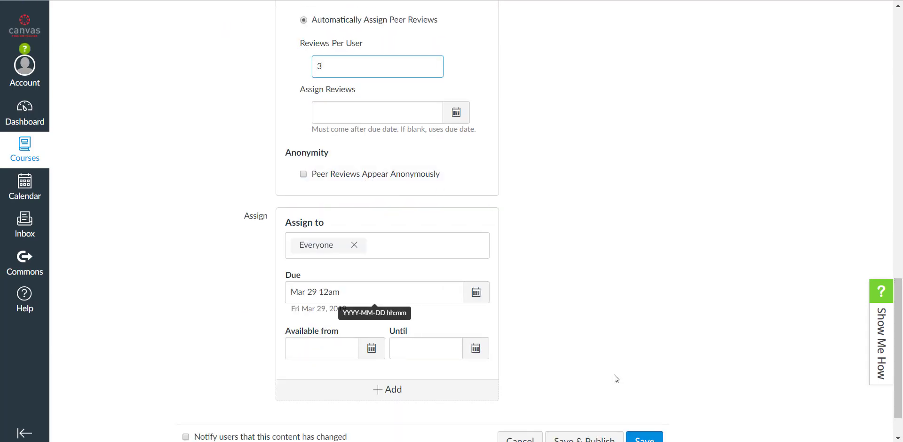
- Save the Initial Reflection Rough Draft assignment without publishing it and return to the course's assignment list
scroll(902, 362, down, 1)
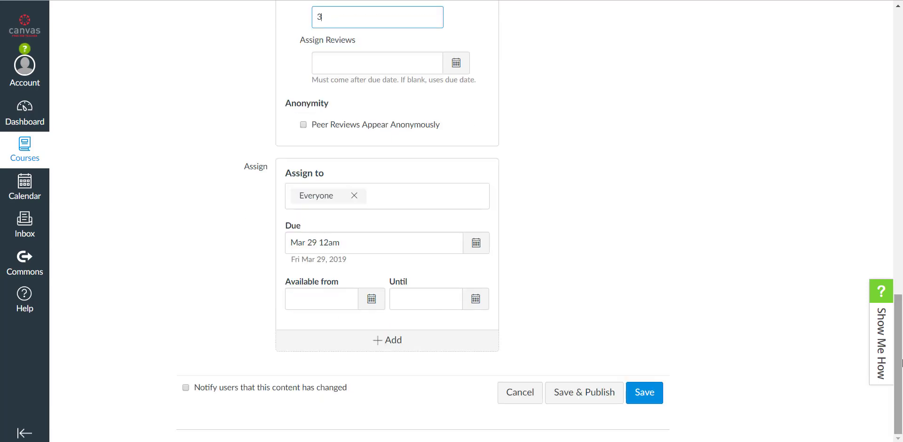
click(651, 396)
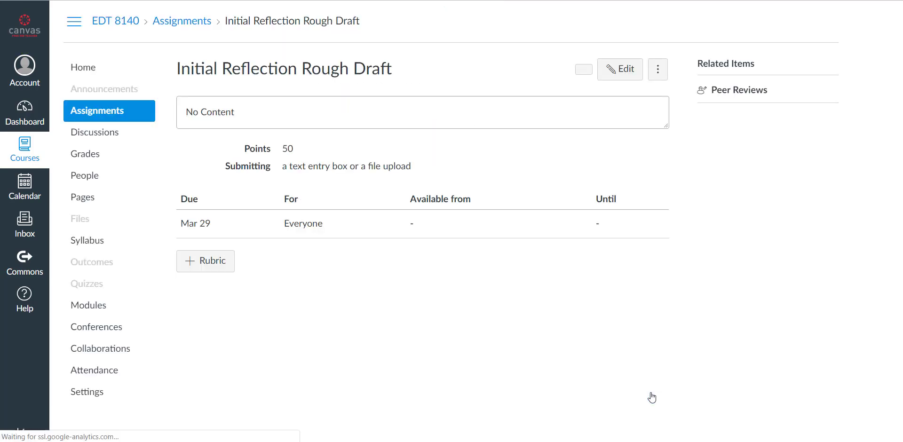
click(105, 113)
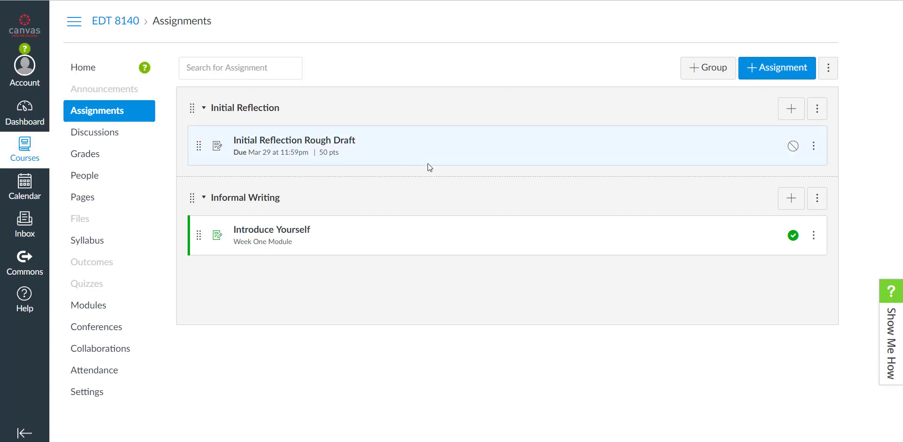
- Start a new Discussion-type assignment in the Initial Reflection group and name it "Brainstorming"
click(788, 111)
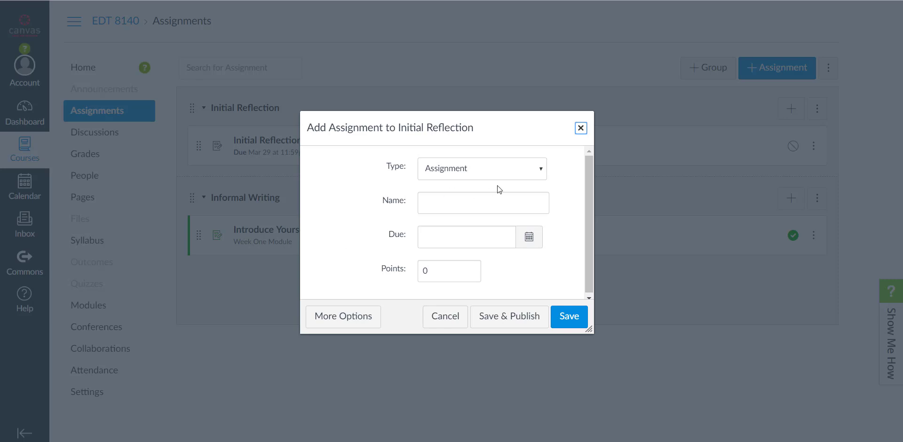
click(471, 175)
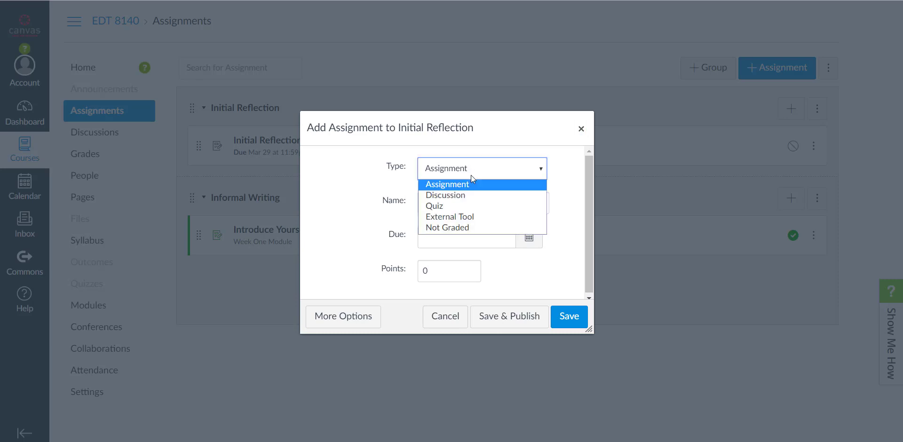
click(473, 195)
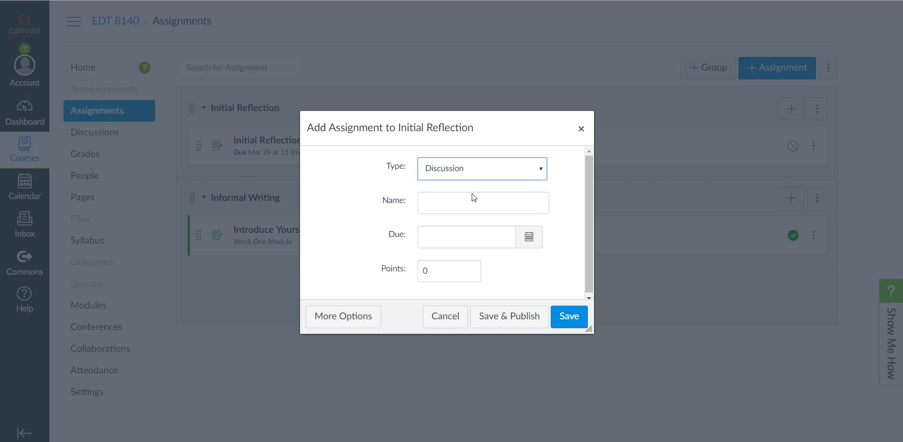
click(450, 207)
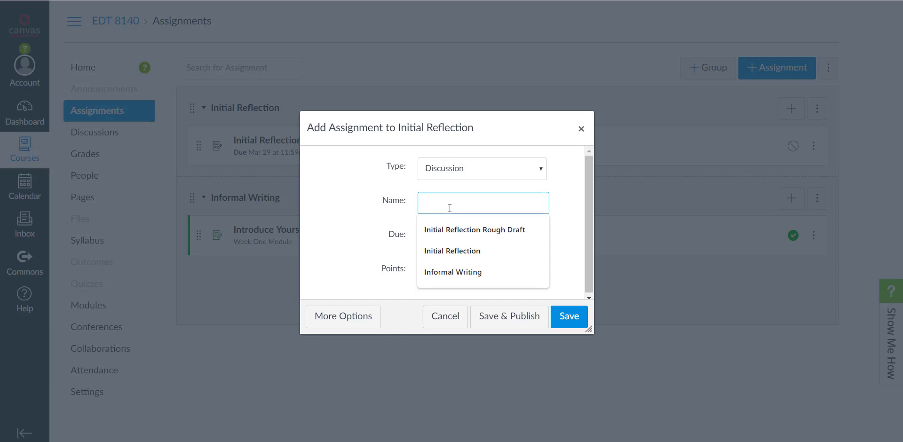
text(Bra)
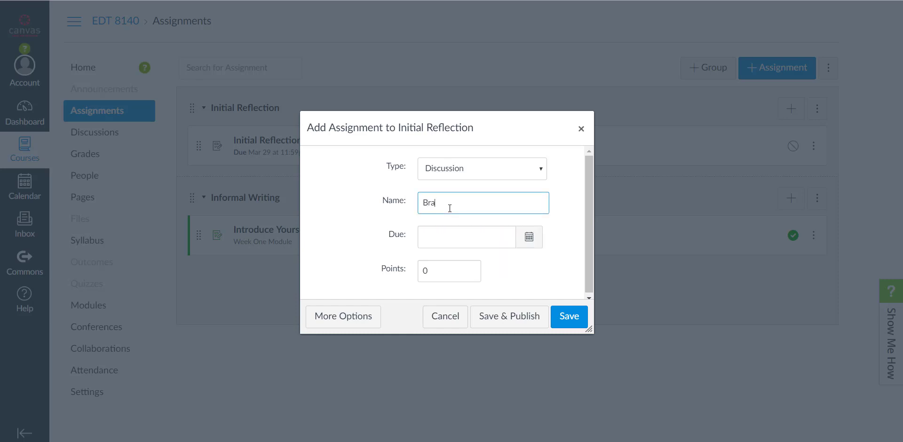
text(instorming)
- Set the discussion's due date to Mar 27, 2019 and its points to 10, and save it unpublished
click(520, 246)
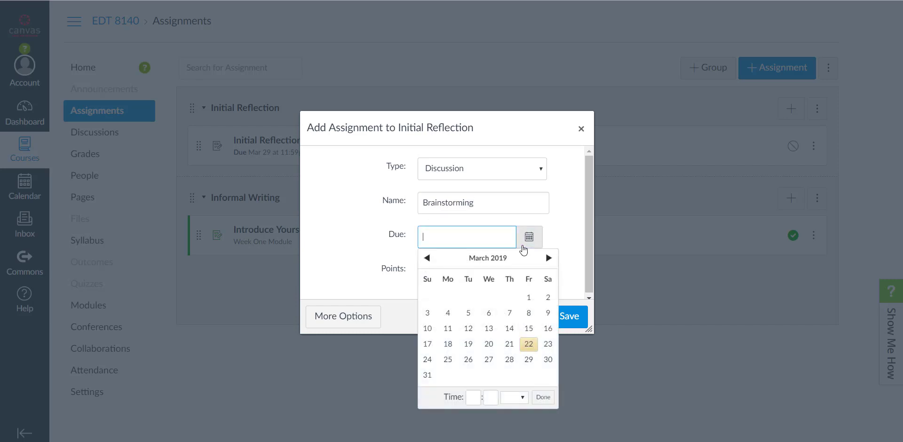
click(491, 361)
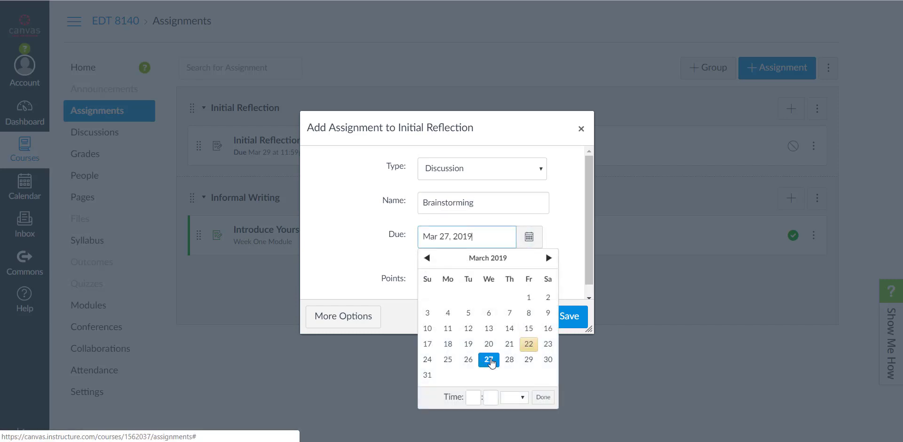
click(577, 244)
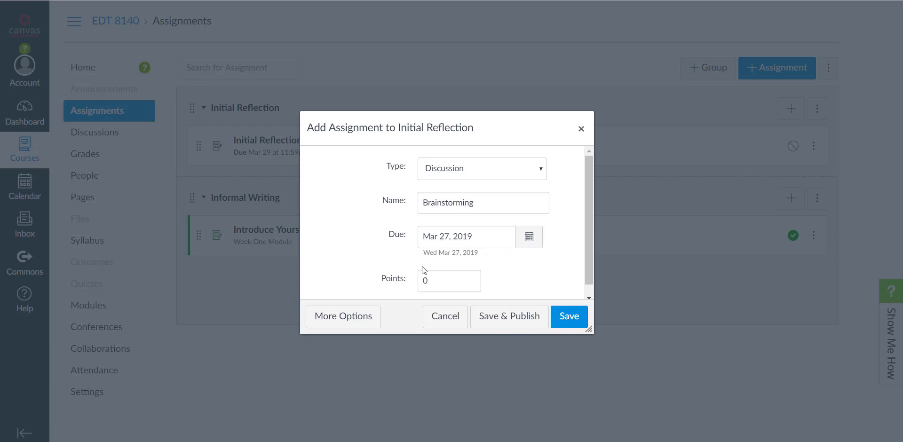
drag(437, 281, 410, 284)
text(10)
click(581, 317)
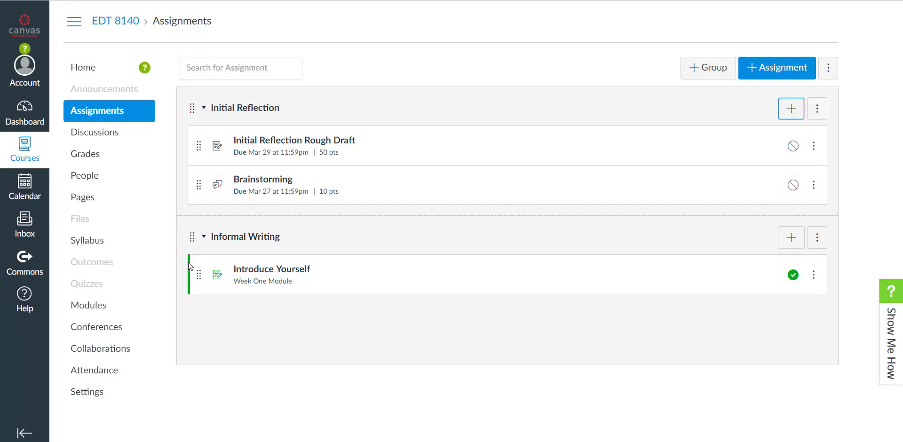
- Check the assignment group columns in the course gradebook and return to the assignment list
click(89, 149)
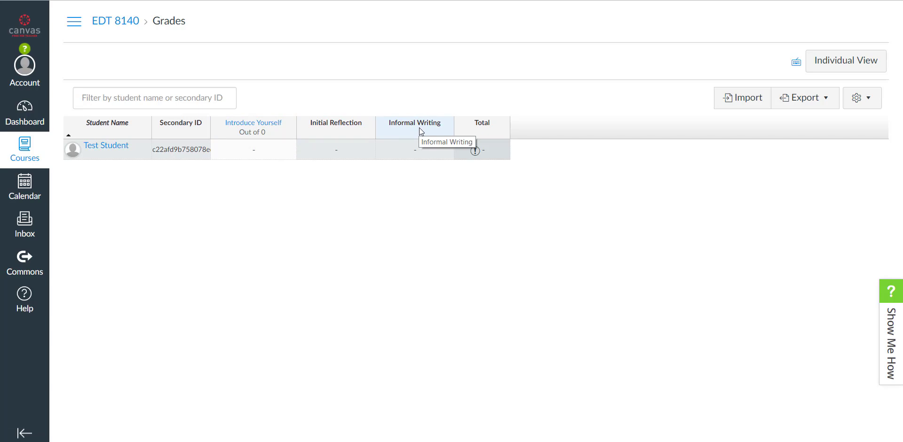
click(125, 22)
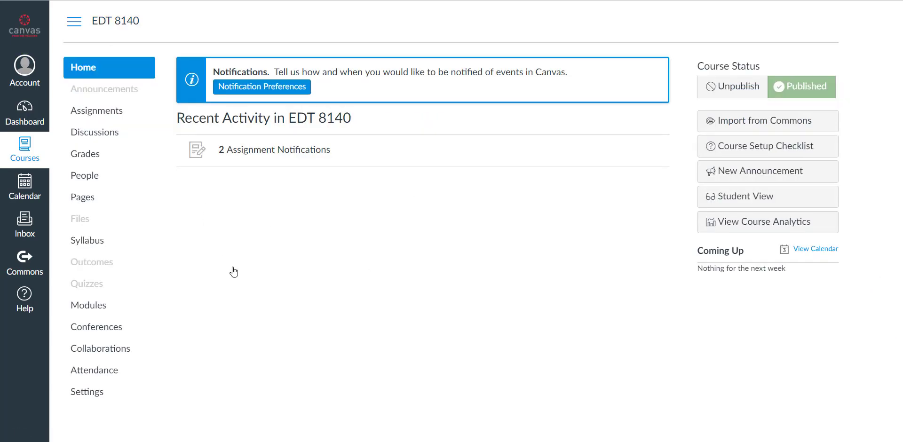
click(115, 120)
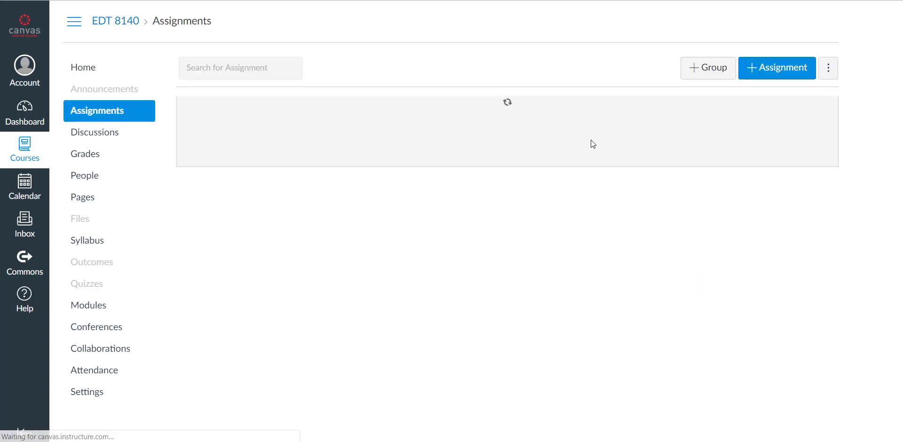
- Preview weighting the final grade by assignment groups in the group weight settings, and leave them without saving
click(836, 70)
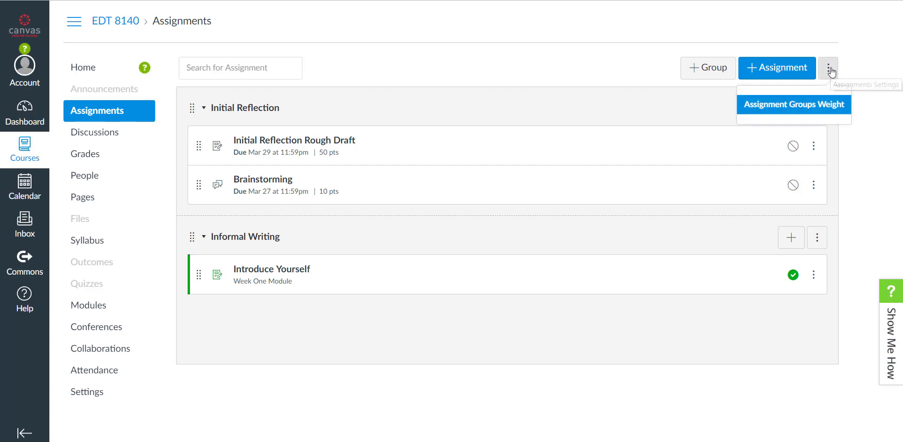
click(824, 109)
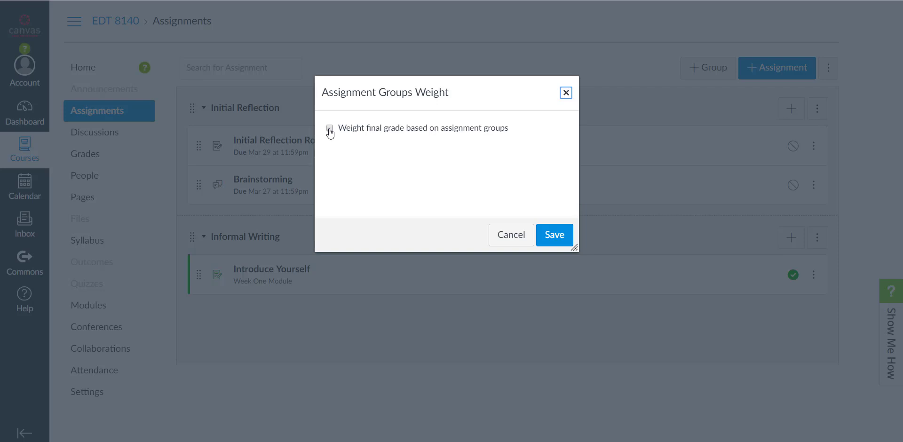
click(330, 129)
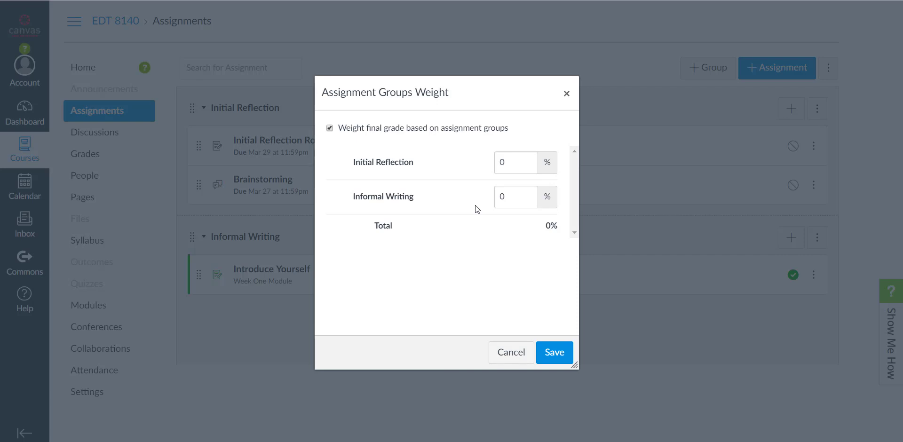
click(502, 353)
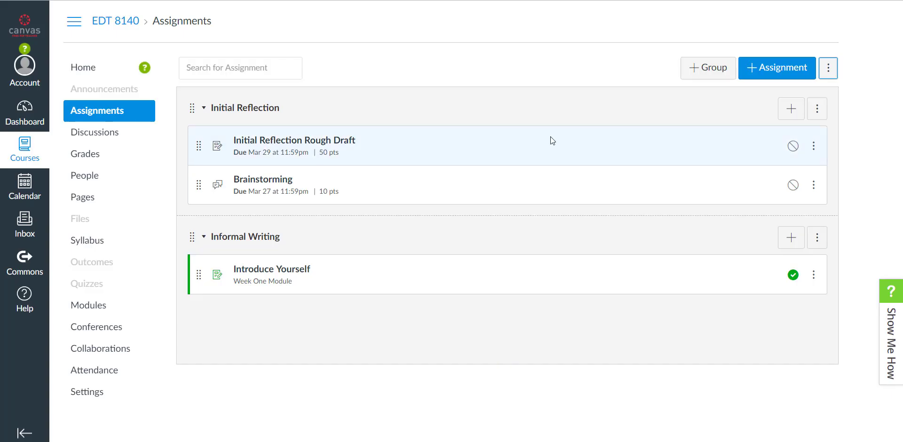